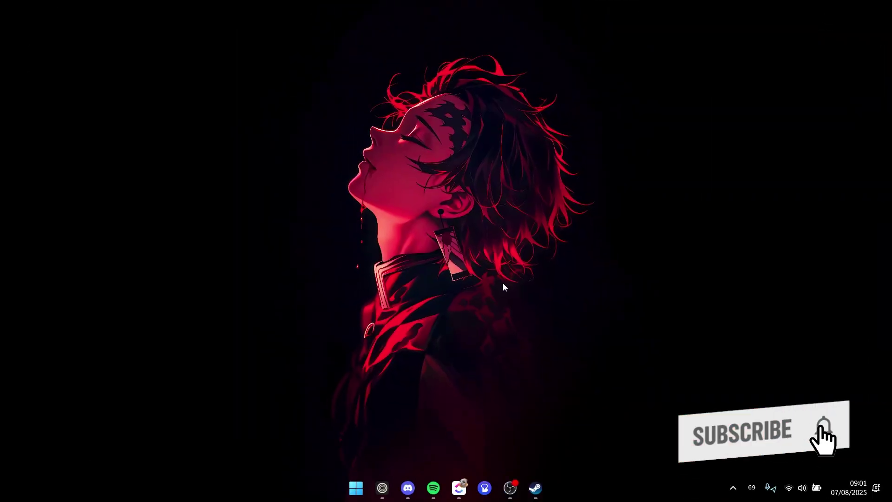
Switch to the browser, search Google for "millennium steam" and open the installation guide from the Millennium Steam Homebrew site.
key("alt+Tab")
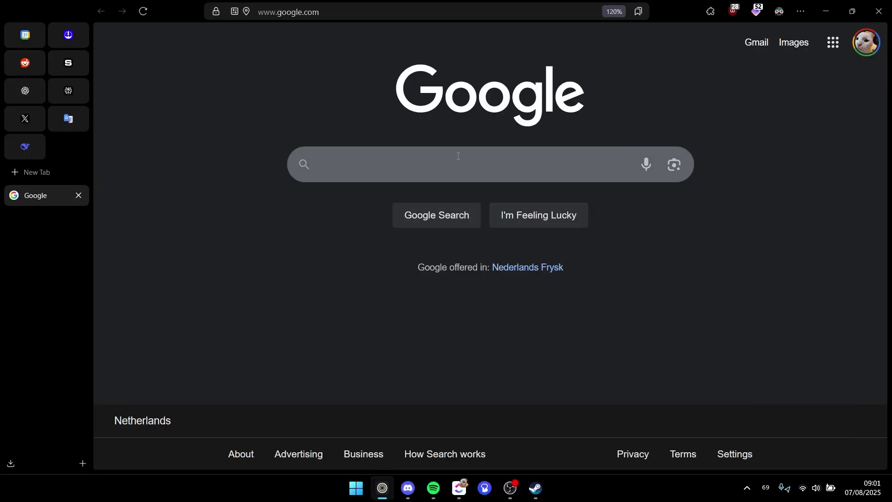
left_click(458, 157)
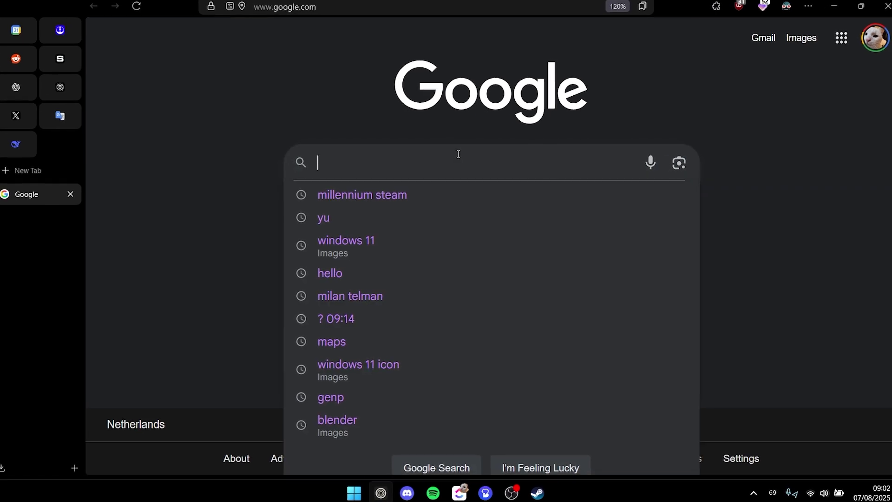
key("Down")
key("Return")
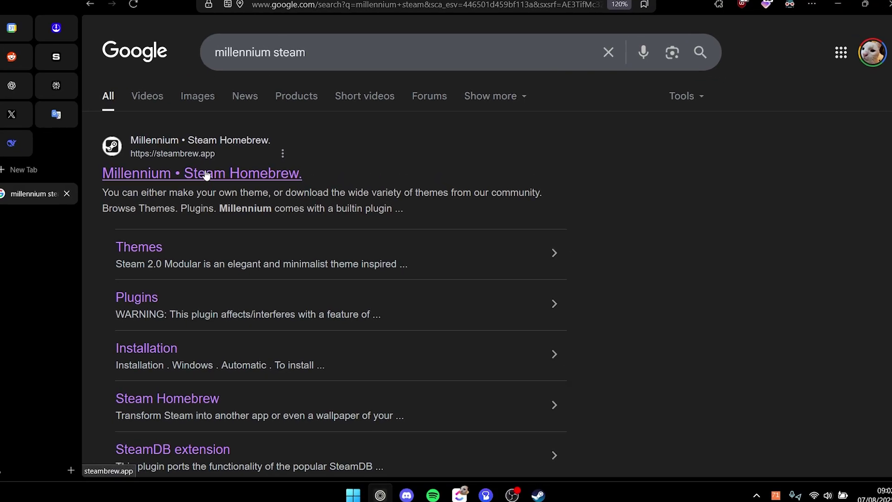
left_click(175, 163)
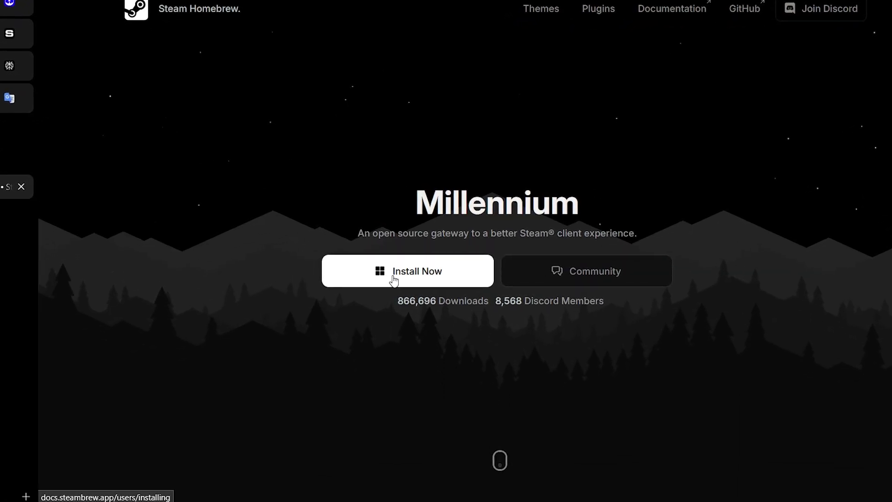
left_click(403, 273)
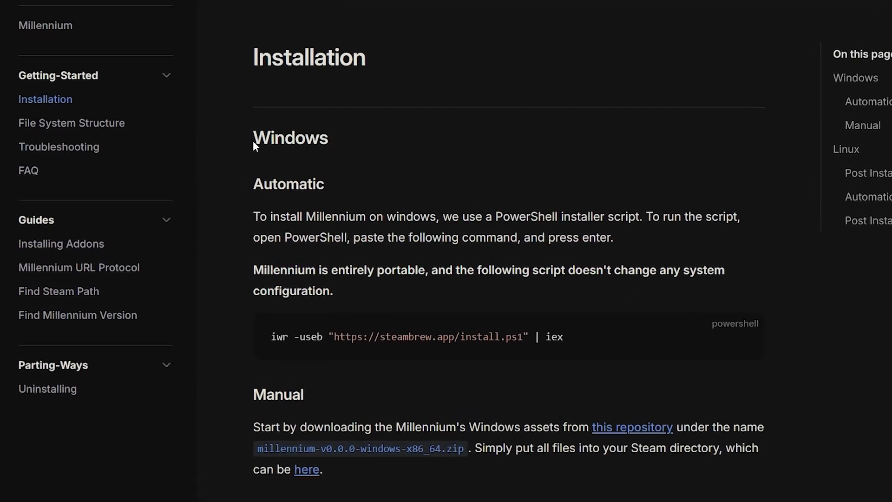
Examine the installation guide's Windows and Linux instructions, including the Arch Linux (AUR), NixOS and Other Distributions sections.
left_click_drag(255, 142, 341, 143)
scroll(397, 227, "down", 6)
left_click_drag(260, 152, 293, 158)
scroll(358, 186, "down", 5)
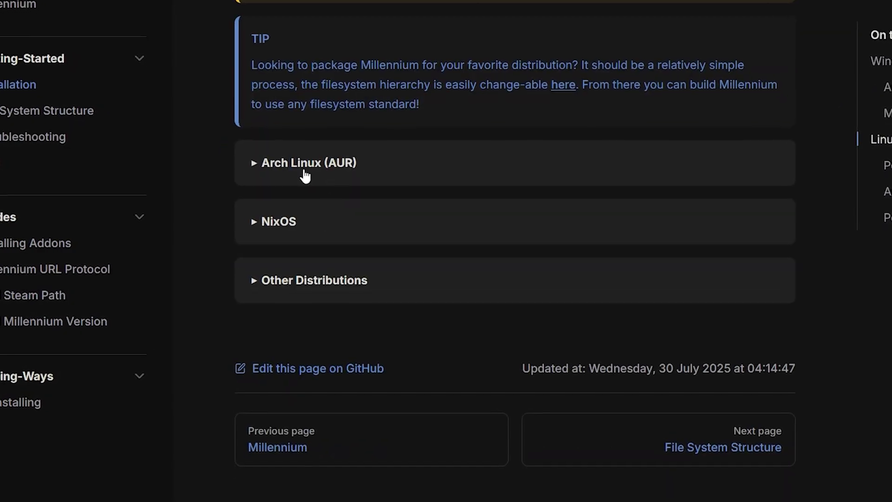
left_click(360, 173)
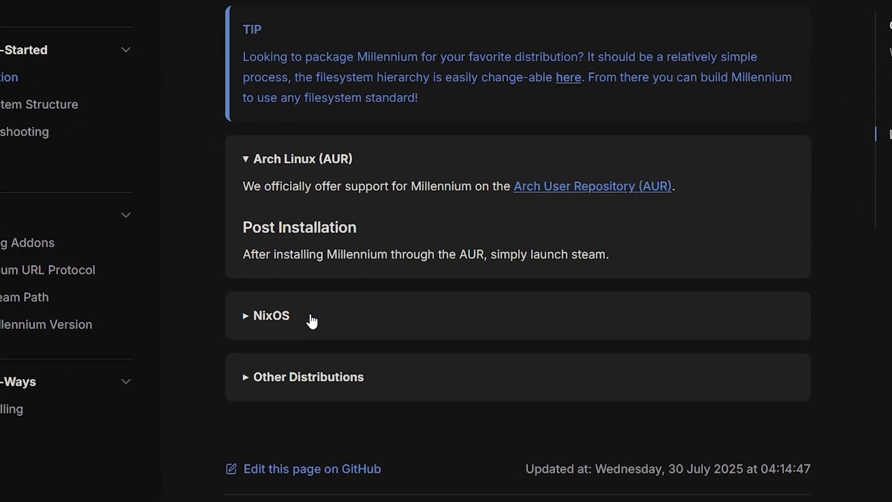
left_click(310, 316)
scroll(487, 391, "down", 4)
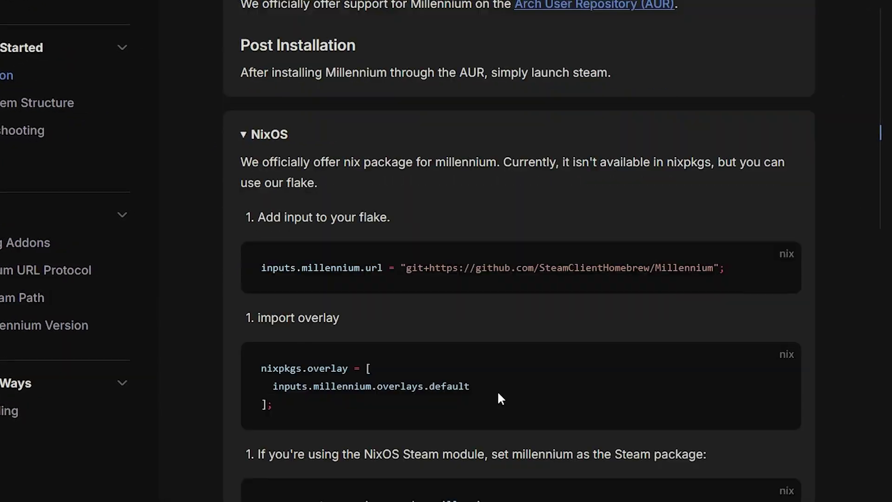
scroll(488, 399, "up", 3)
left_click(425, 231)
left_click(424, 275)
scroll(428, 274, "down", 3)
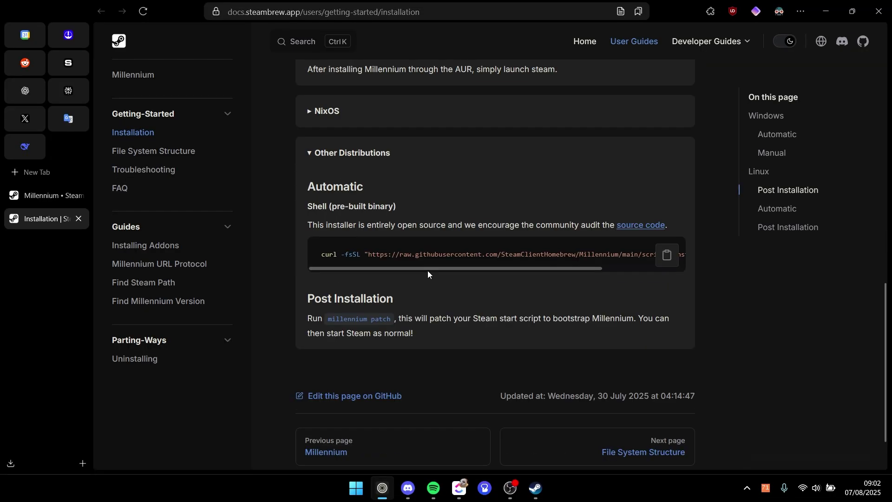
Copy the automatic Windows install command from the guide and open Windows PowerShell as administrator.
scroll(395, 226, "up", 15)
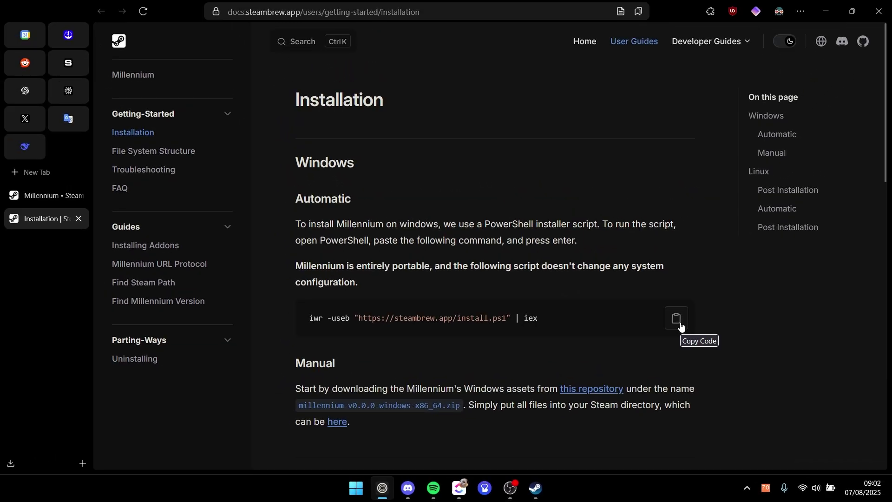
left_click(822, 7)
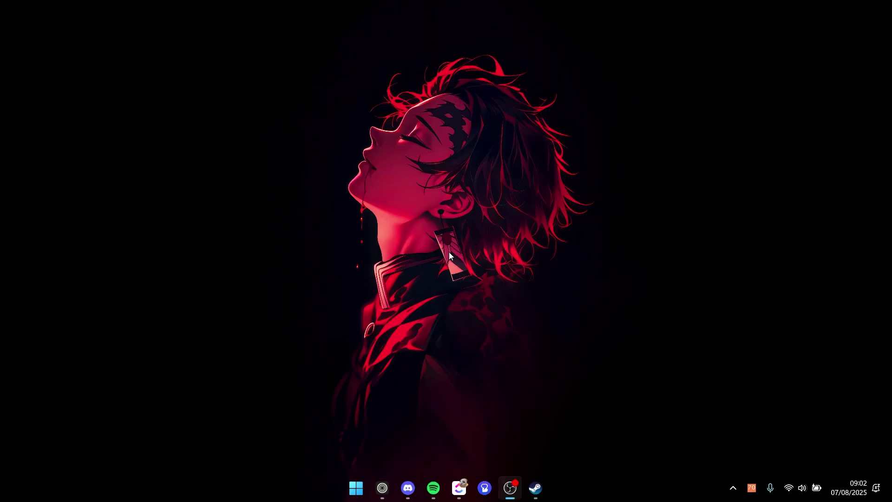
key("super")
type("power")
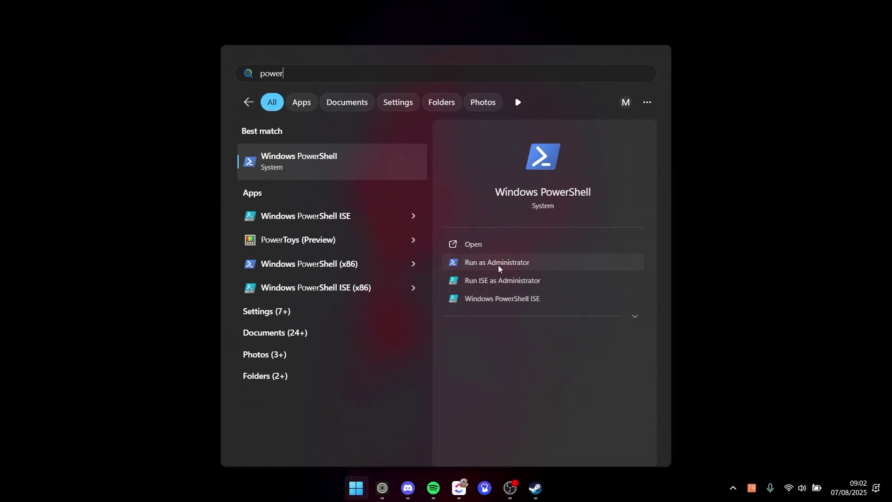
left_click(491, 266)
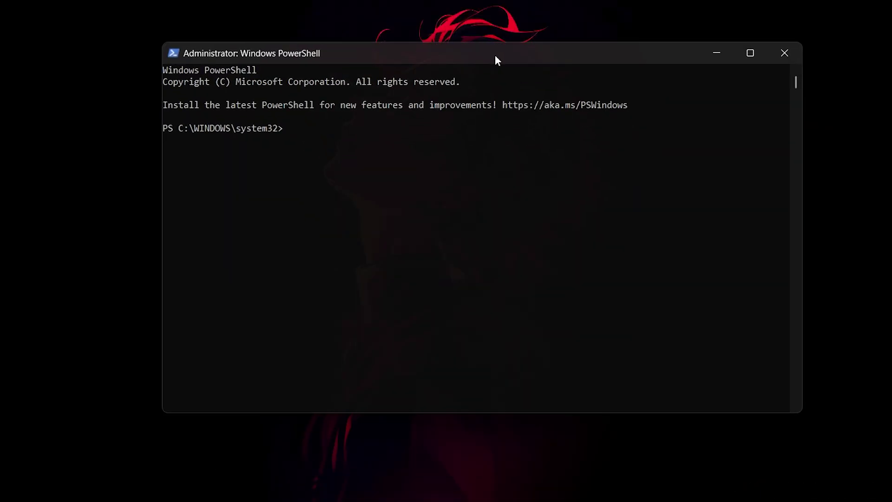
left_click_drag(456, 52, 505, 74)
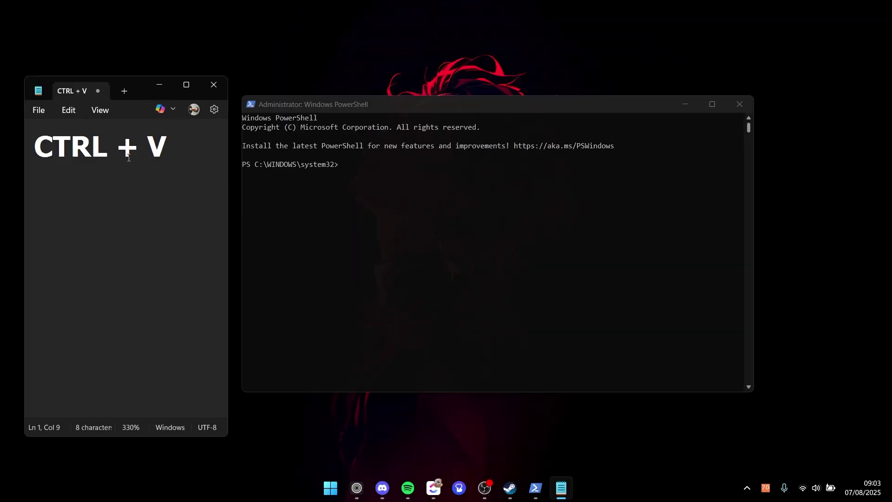
left_click(389, 167)
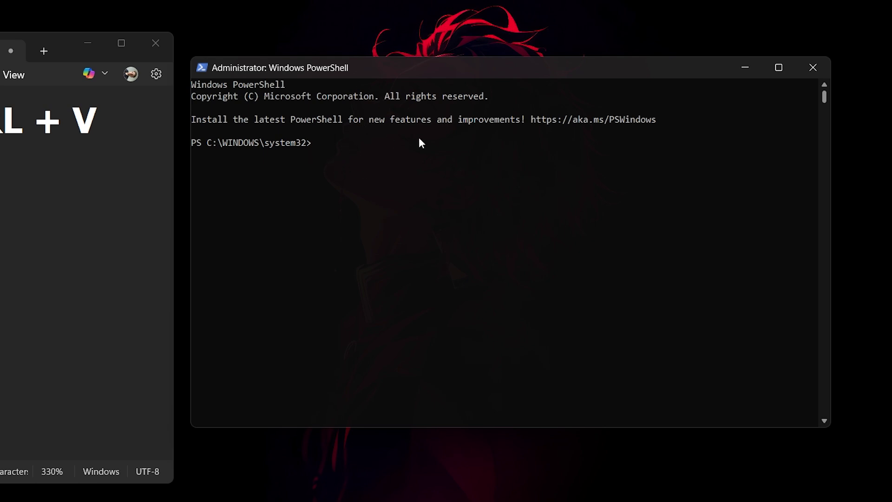
type("iwr -useb \"https://steambrew.app/install.ps1\" | iex")
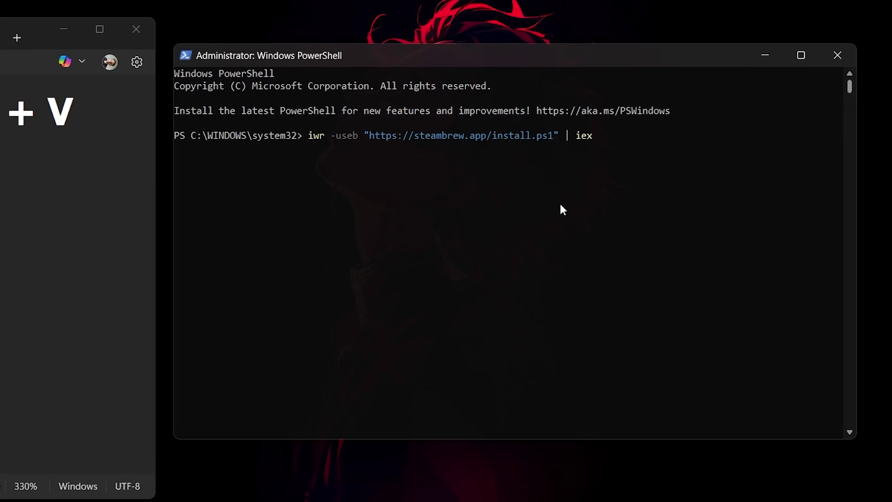
key("Return")
Close the "CTRL + V" Notepad file without saving and exit PowerShell.
left_click(136, 29)
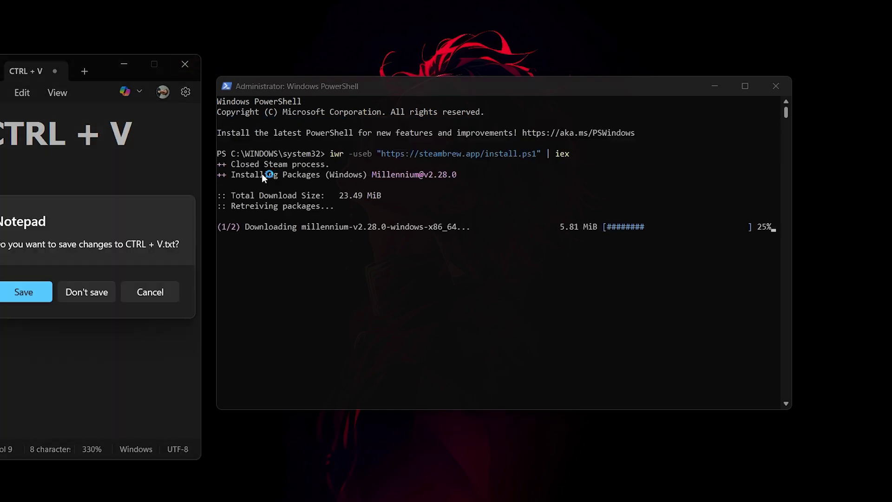
left_click(87, 292)
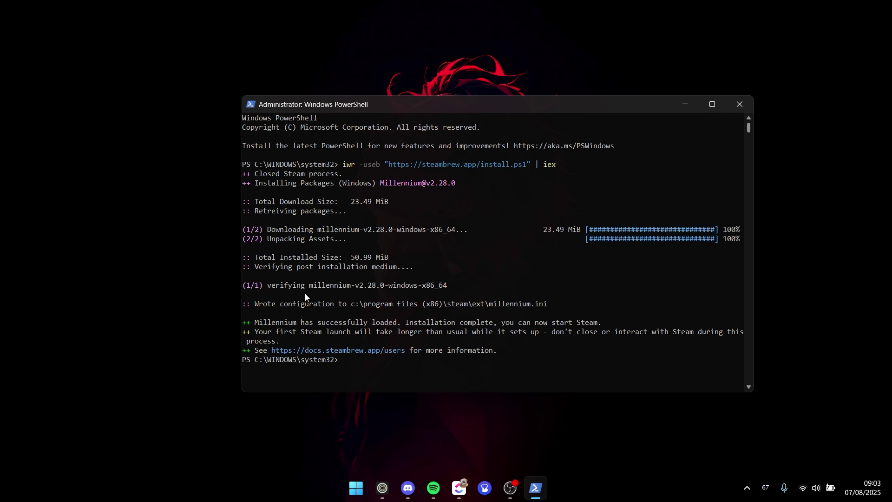
type("exit")
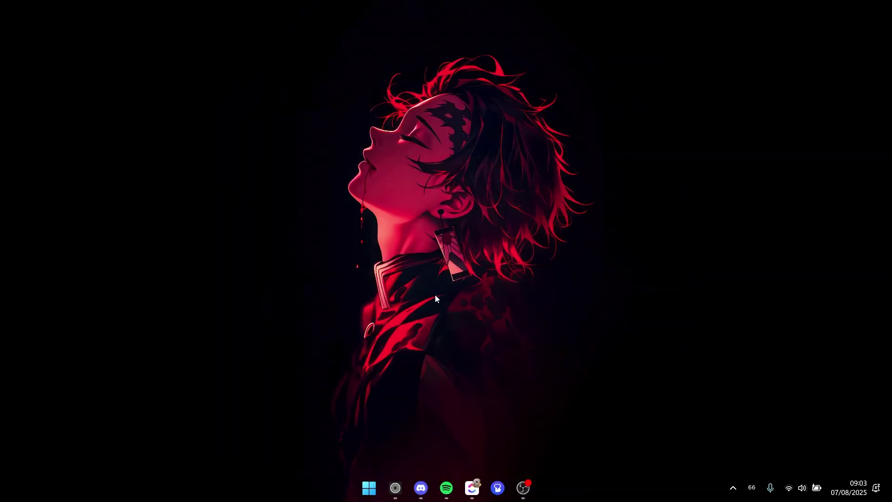
Launch Steam and choose Restart Steam in the steamwebhelper dialog.
key("super")
type("steam")
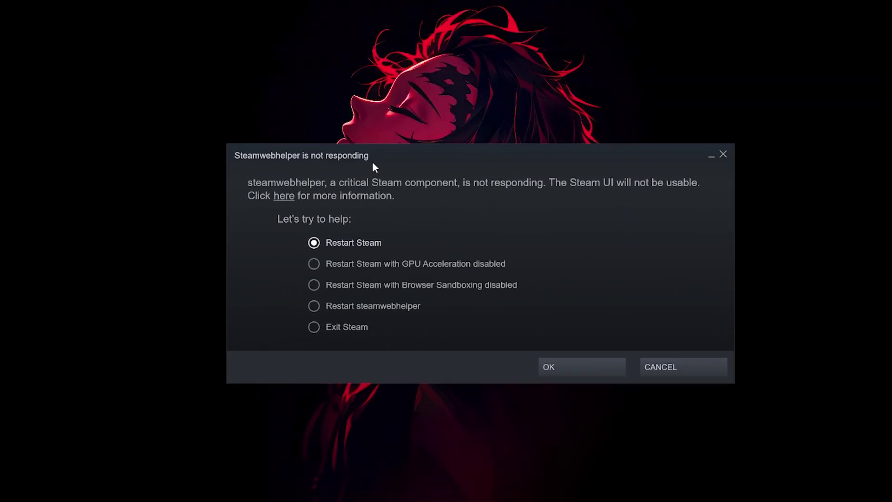
left_click(562, 368)
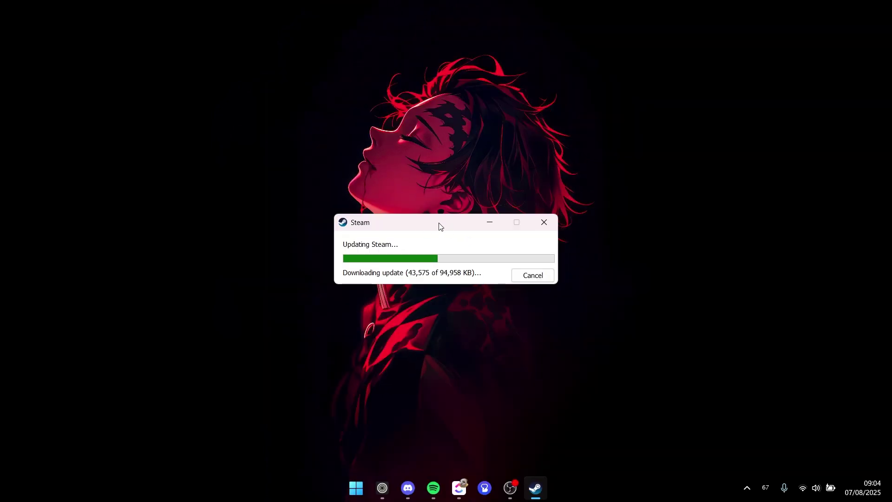
left_click_drag(440, 226, 442, 203)
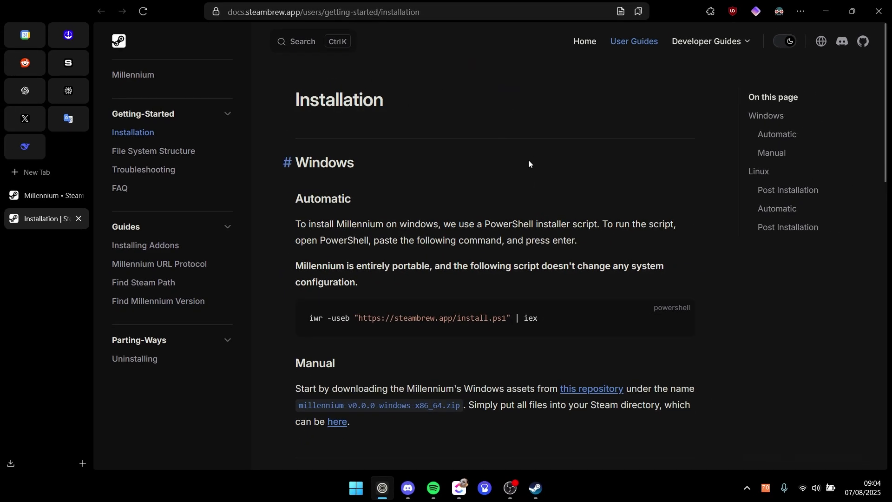
Open the Installing Addons guide from the documentation home page and review its Installing Themes and Installing Plugins sections.
left_click(580, 48)
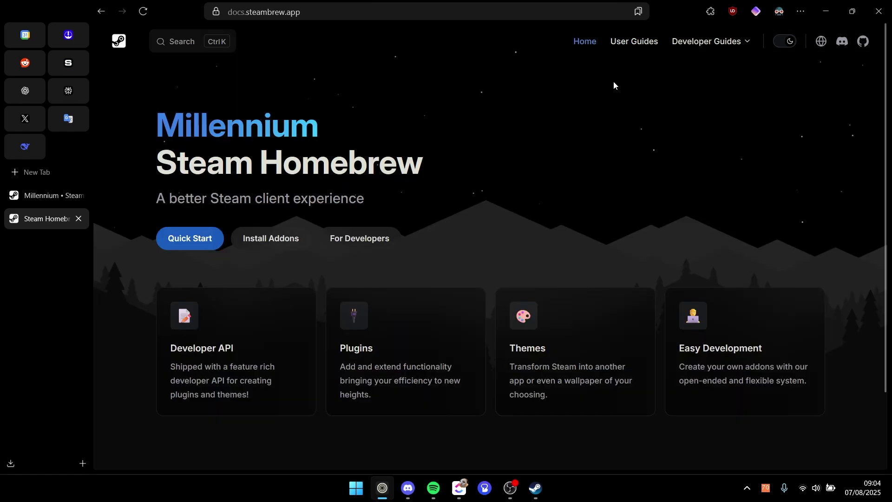
scroll(436, 231, "down", 2)
scroll(343, 253, "up", 2)
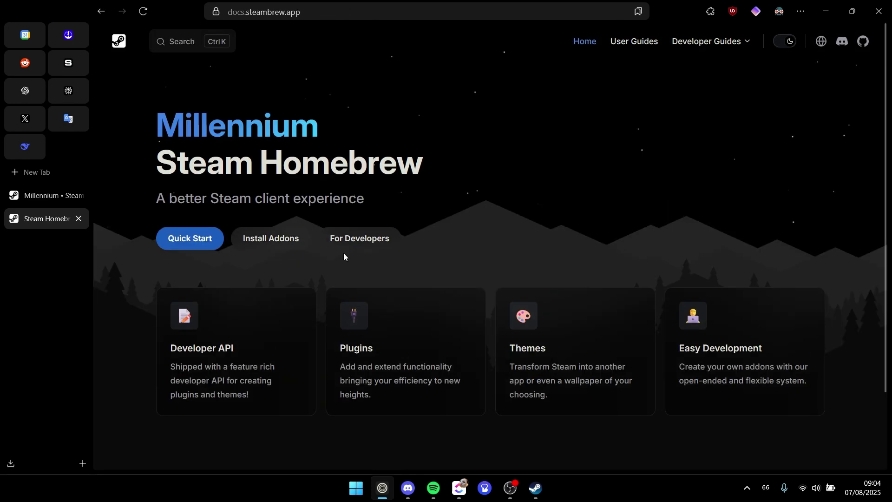
left_click(271, 240)
scroll(484, 264, "down", 4)
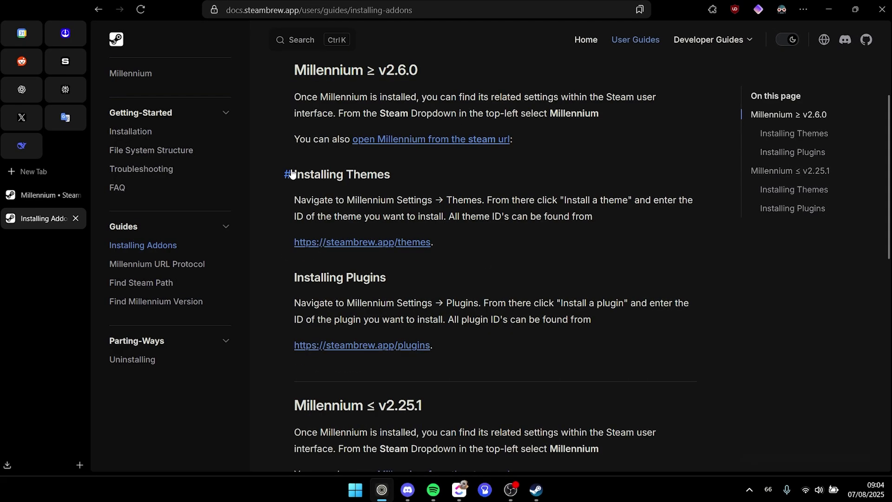
left_click_drag(296, 174, 418, 179)
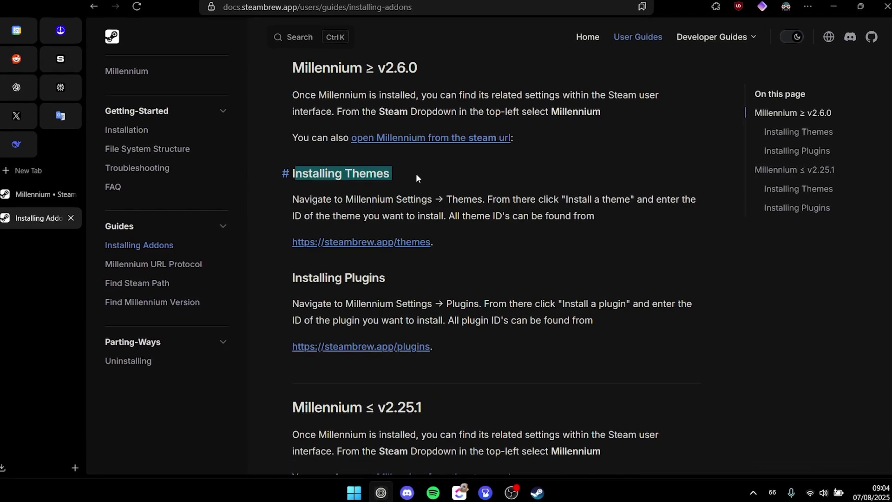
left_click_drag(292, 277, 393, 280)
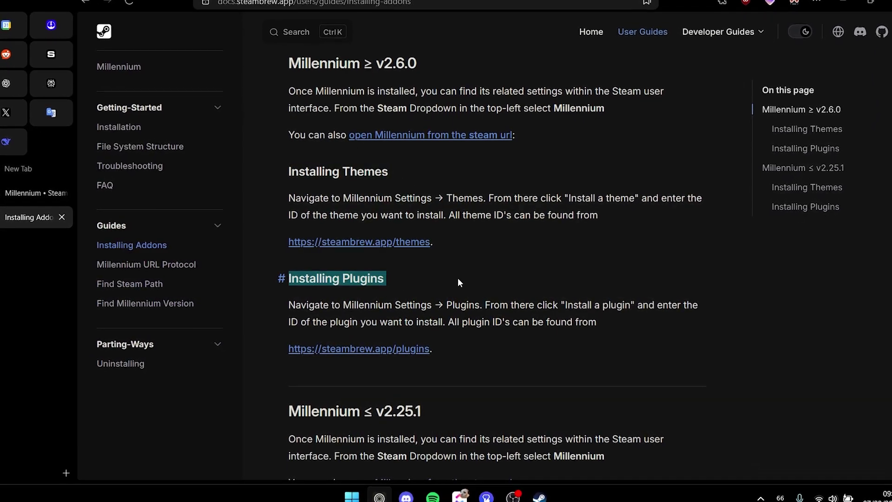
left_click(458, 279)
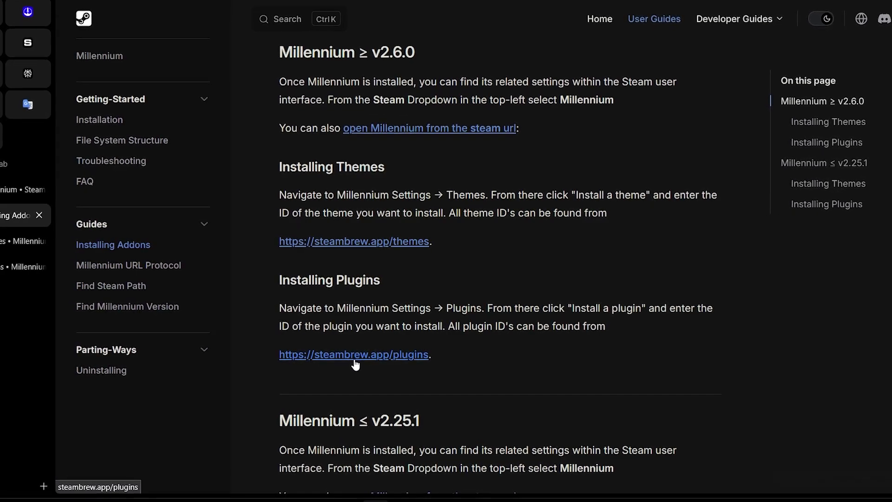
Open the guide's linked plugins and themes pages in new tabs and browse the themes sorted by most downloaded.
left_click(356, 364)
left_click(14, 247)
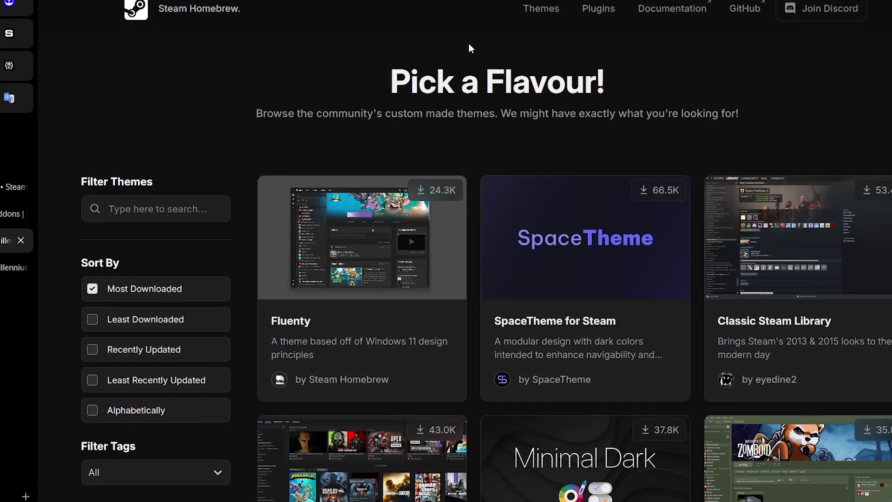
scroll(471, 104, "down", 2)
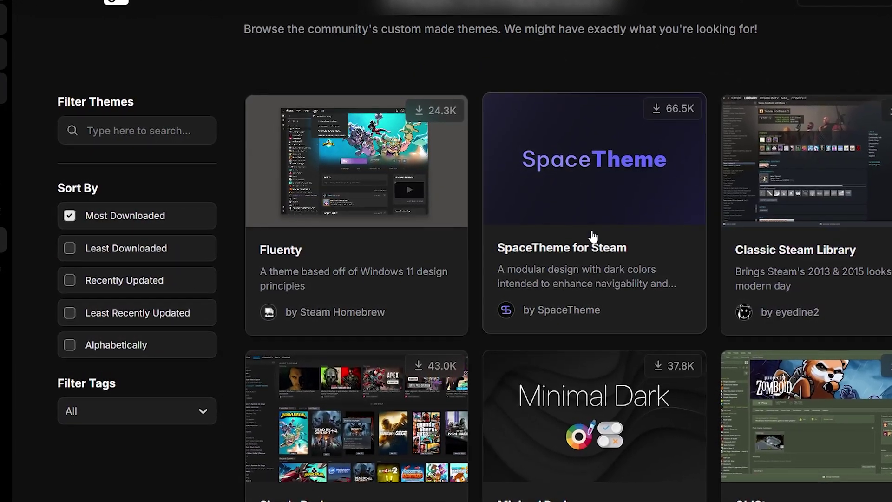
Open the SpaceTheme for Steam page and copy its theme ID.
left_click(595, 237)
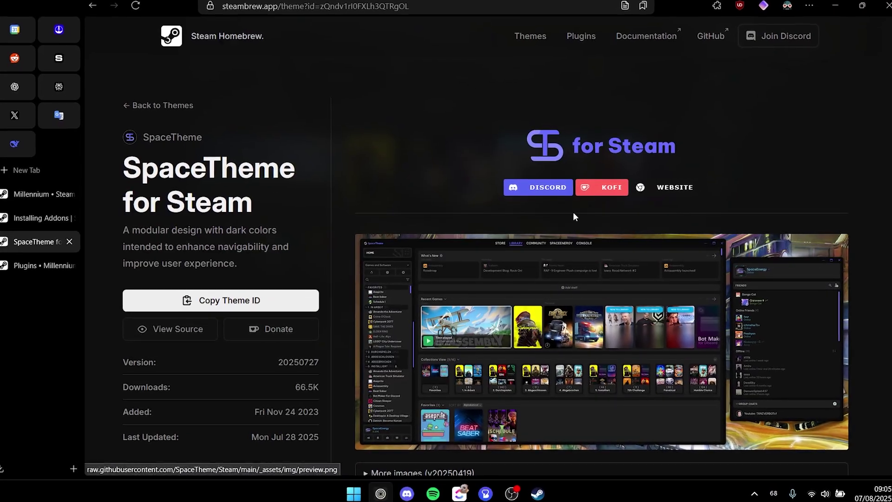
scroll(371, 233, "down", 3)
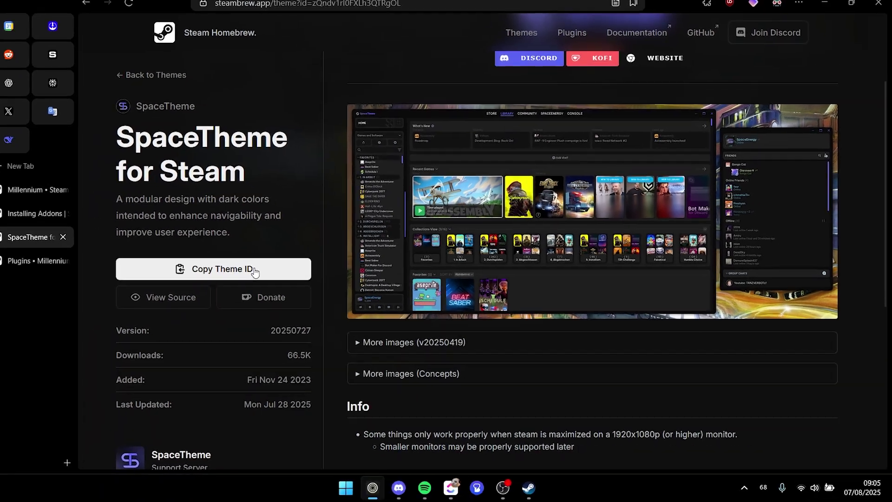
left_click(254, 271)
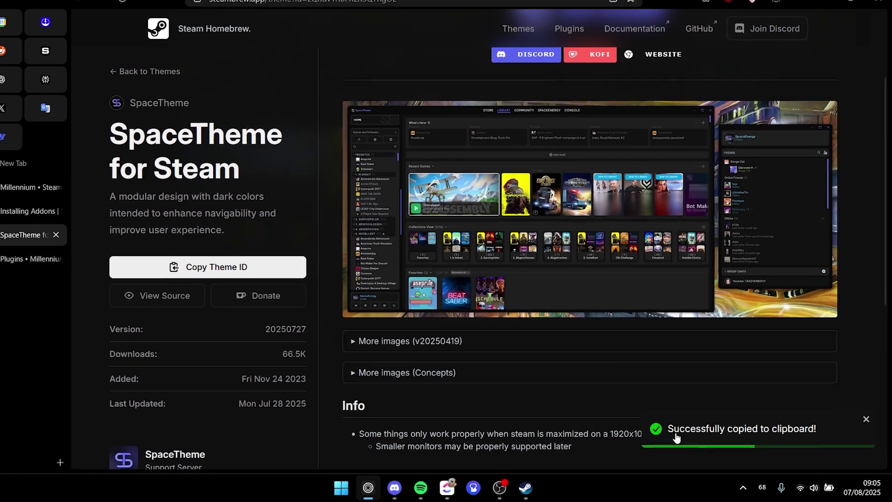
Check the progress of the Steam update and minimize its window again.
mouse_move(471, 485)
left_click(541, 487)
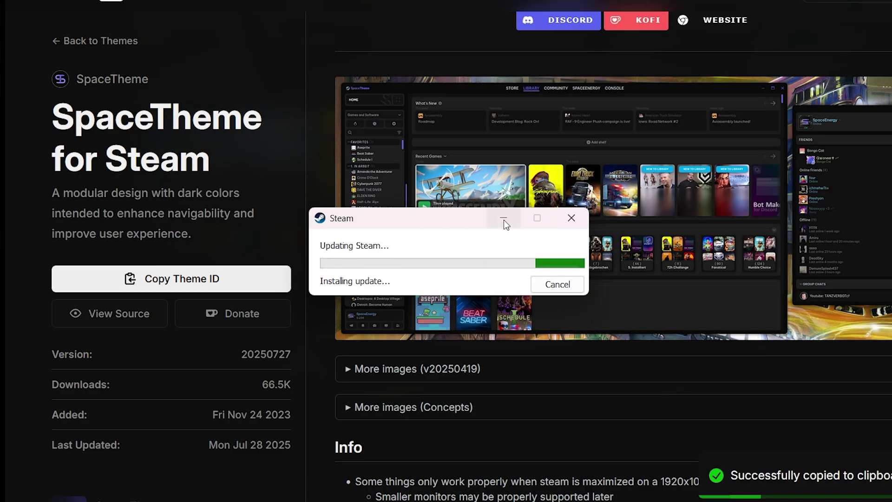
left_click(504, 218)
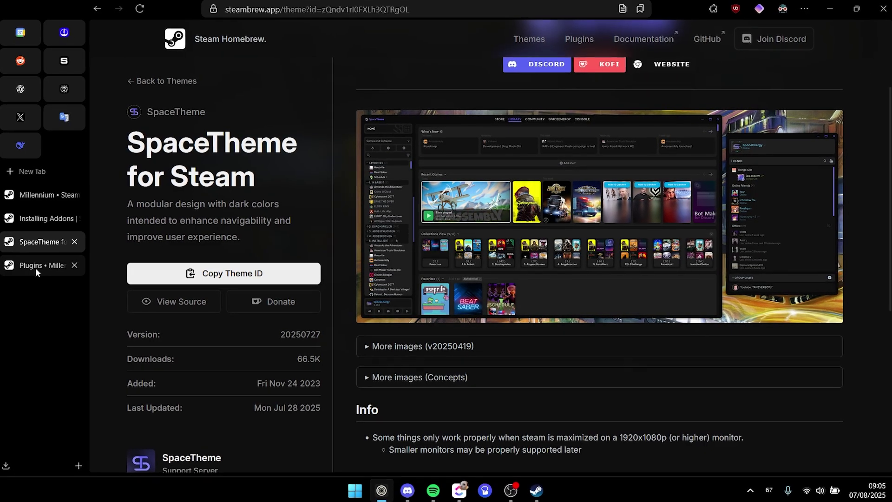
Go to the Steam Homebrew plugins page and skim the community plugins sorted by most downloaded.
left_click(35, 269)
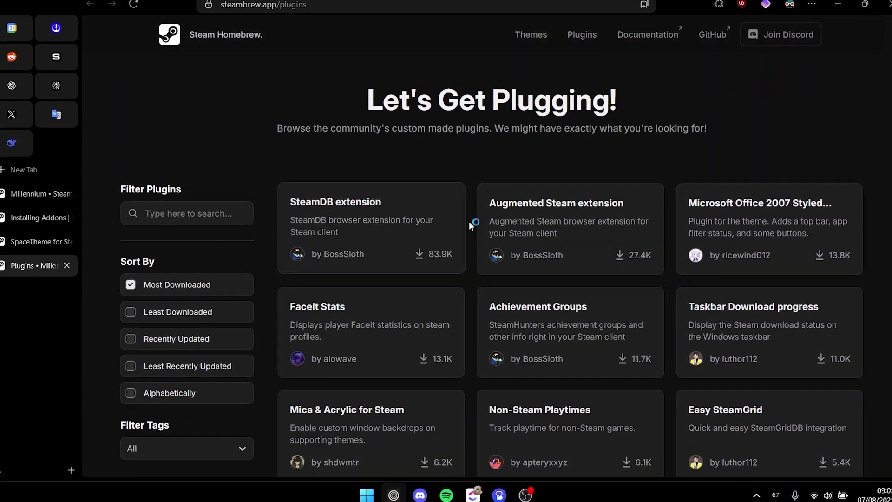
scroll(737, 154, "down", 5)
scroll(697, 216, "up", 5)
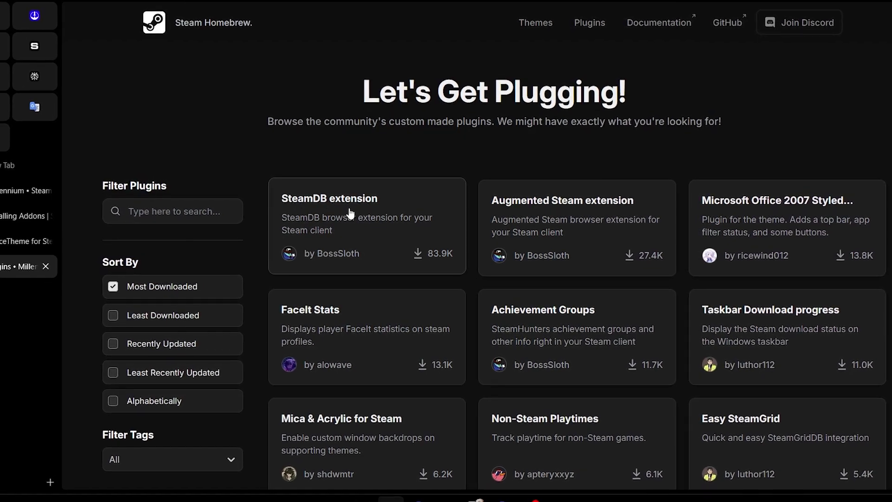
Open SteamDB in a new tab and look over its site menu and Steam Calculator page.
key("ctrl+t")
type("steamdb")
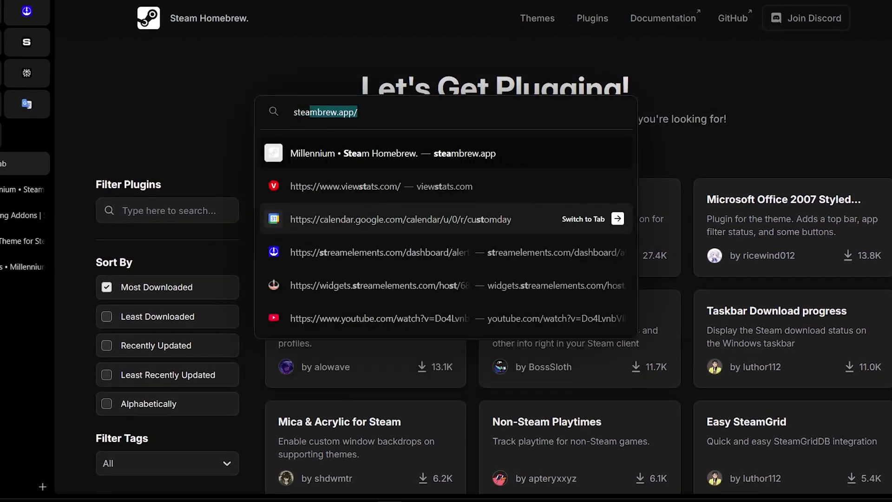
key("Return")
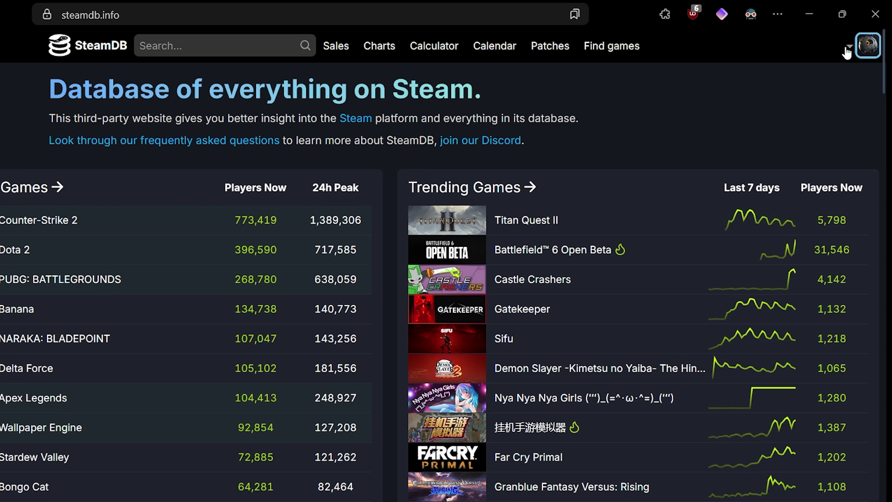
left_click(872, 37)
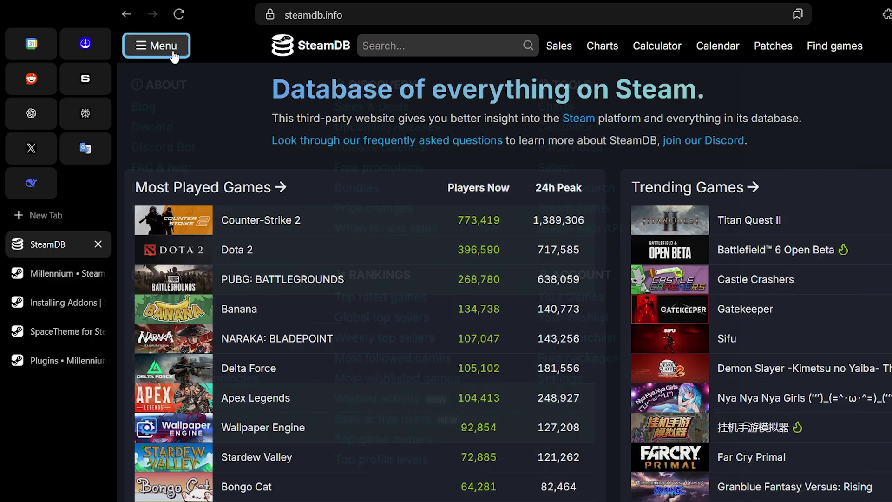
left_click(174, 46)
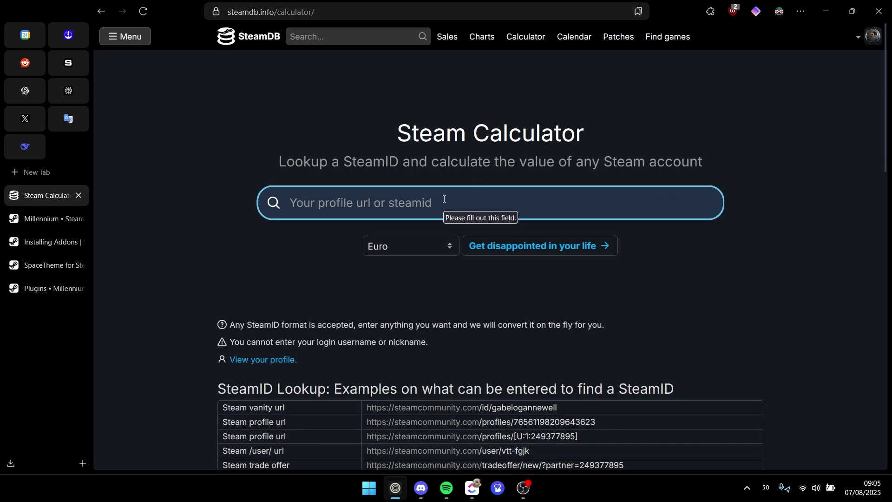
scroll(501, 258, "down", 3)
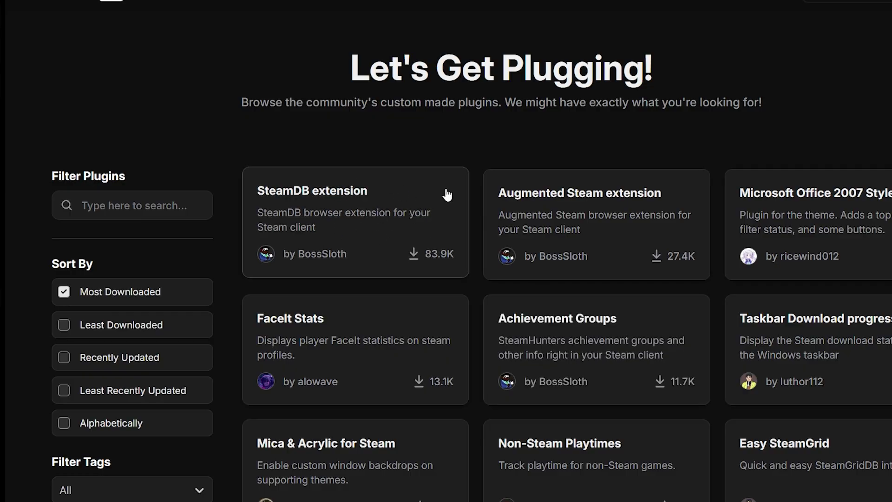
Examine the whole list of community plugins on the Steam Homebrew plugins page, down to its end.
scroll(449, 209, "down", 5)
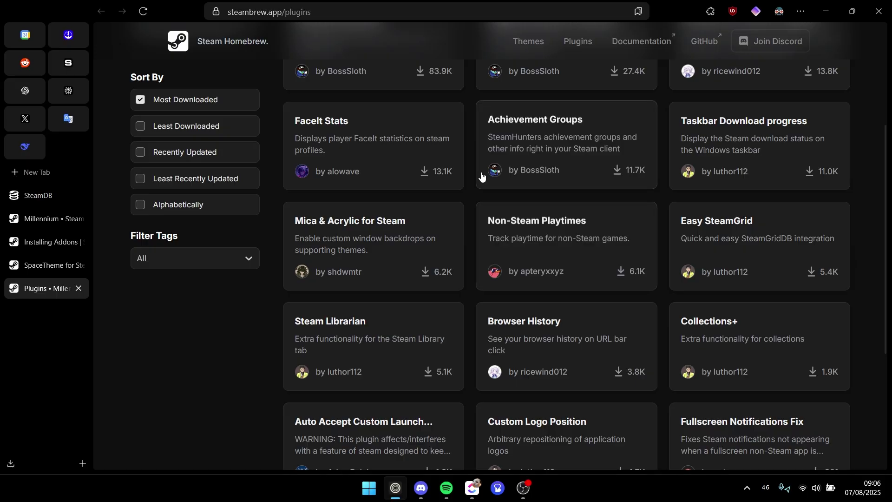
scroll(485, 245, "down", 5)
scroll(485, 245, "up", 9)
scroll(485, 245, "down", 2)
left_click(35, 265)
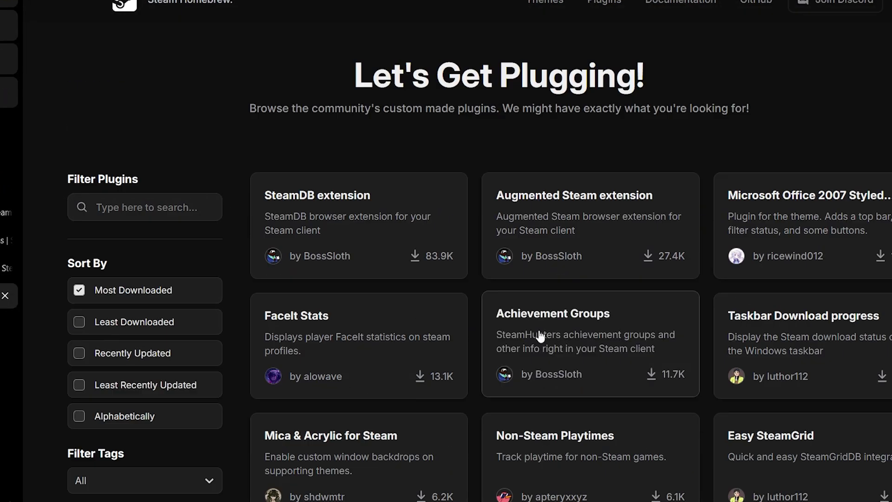
scroll(557, 186, "down", 2)
scroll(465, 195, "down", 7)
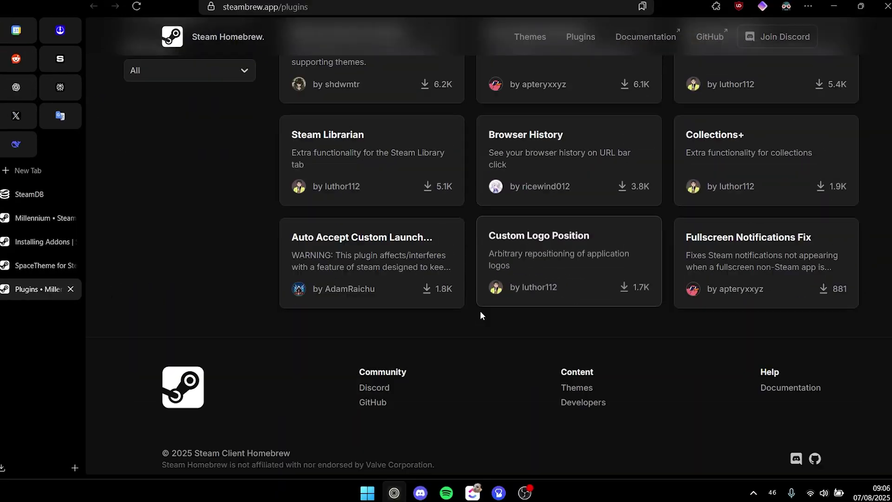
scroll(704, 330, "up", 10)
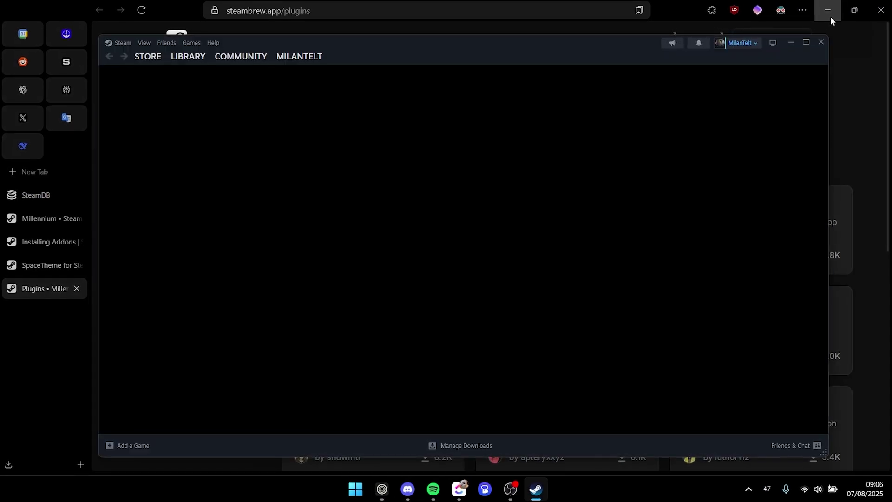
Minimize the browser, open the Millennium settings in the Steam client and review the General options.
left_click(828, 14)
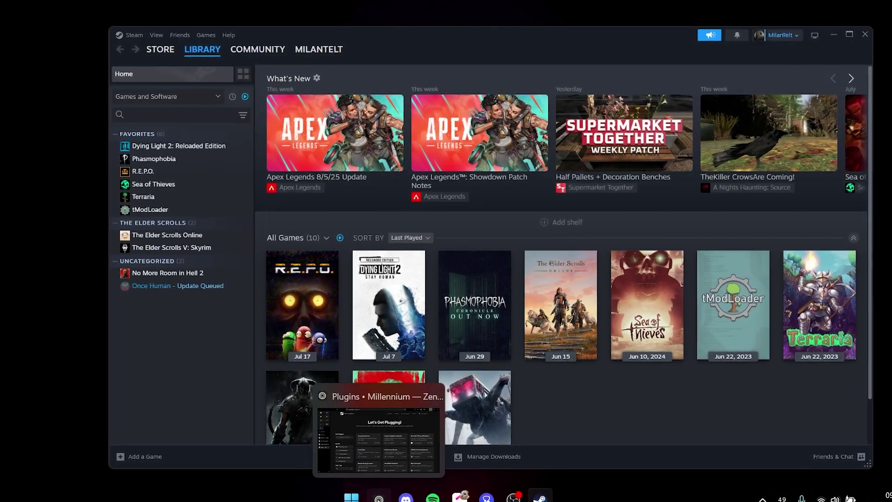
left_click(379, 439)
left_click(4, 265)
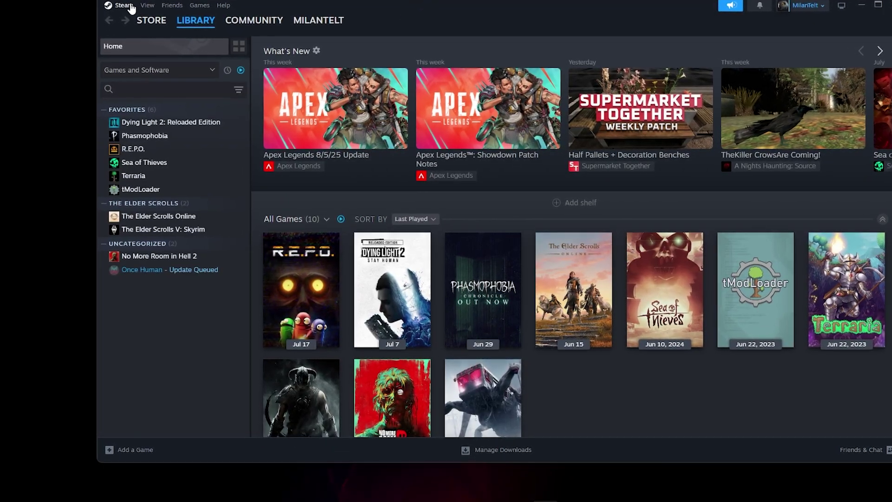
left_click(126, 6)
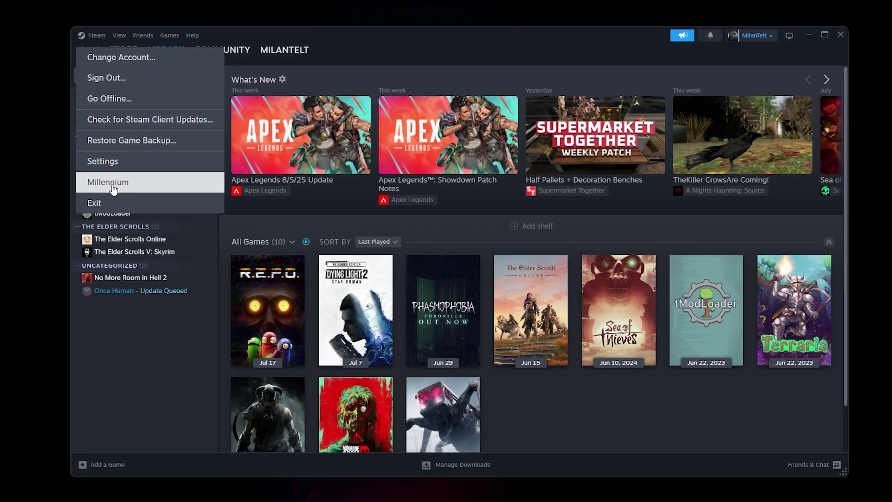
left_click(113, 185)
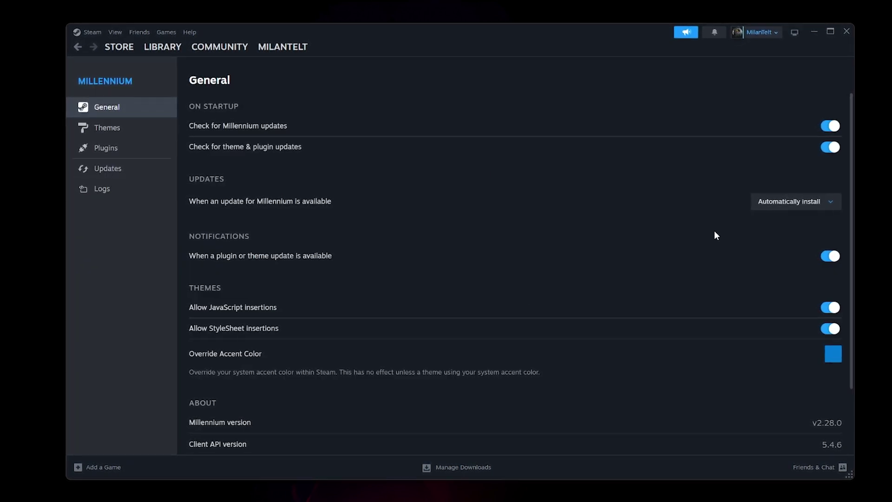
scroll(432, 297, "down", 2)
scroll(407, 316, "up", 2)
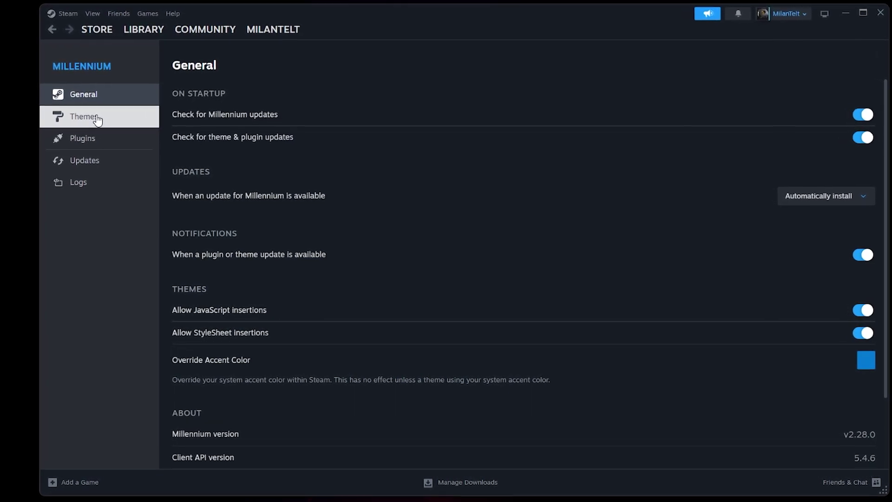
Install SpaceTheme for Steam from Millennium's Themes section using the copied theme ID and confirm the installation.
left_click(97, 119)
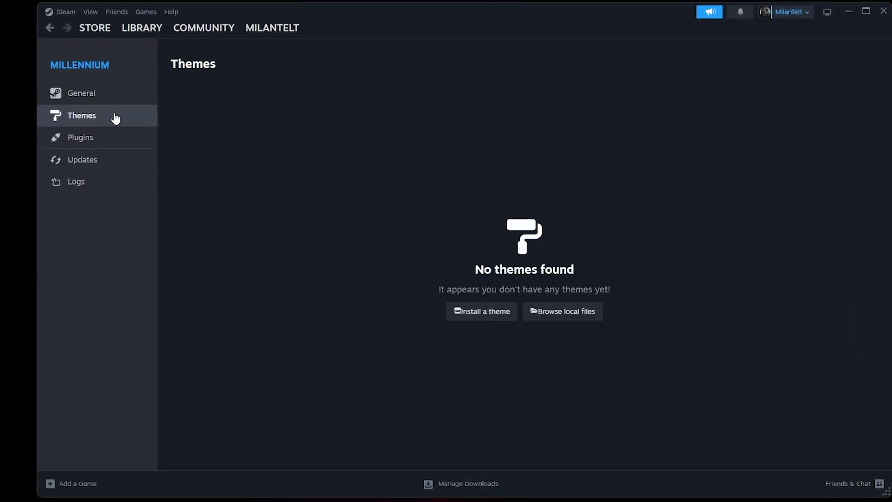
left_click(473, 313)
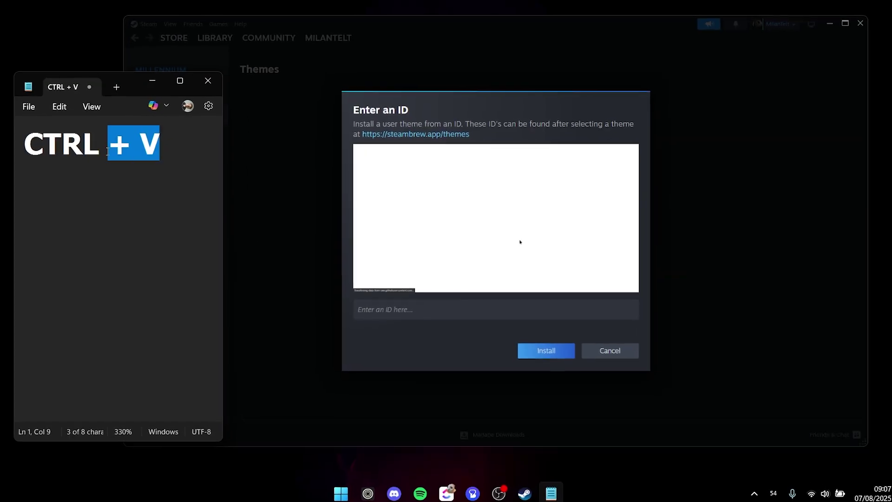
left_click_drag(107, 151, 86, 177)
left_click(158, 208)
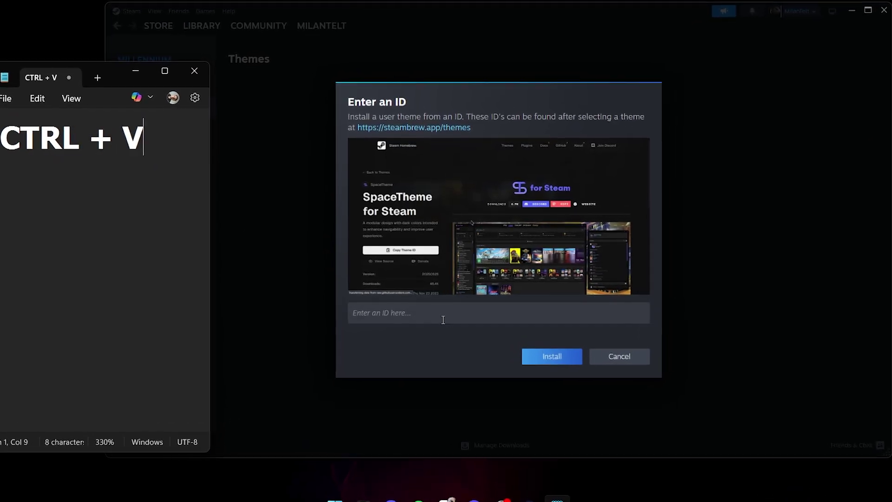
left_click(443, 320)
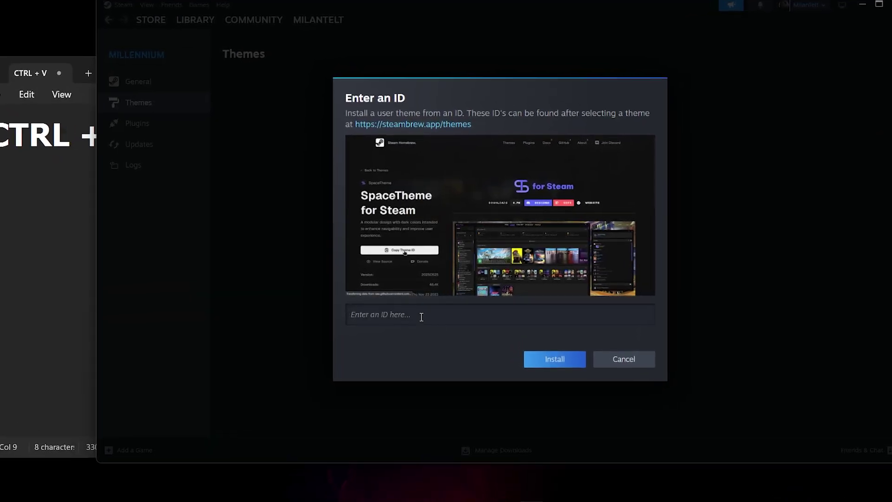
key("ctrl+v")
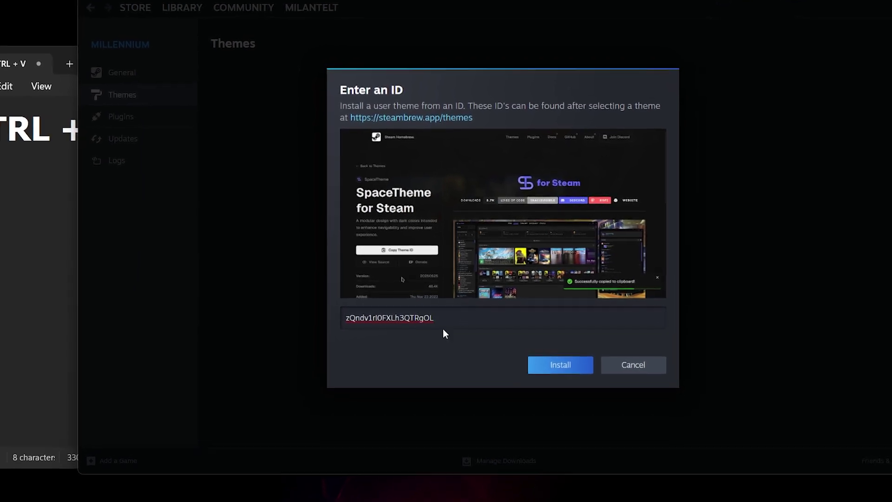
left_click(575, 374)
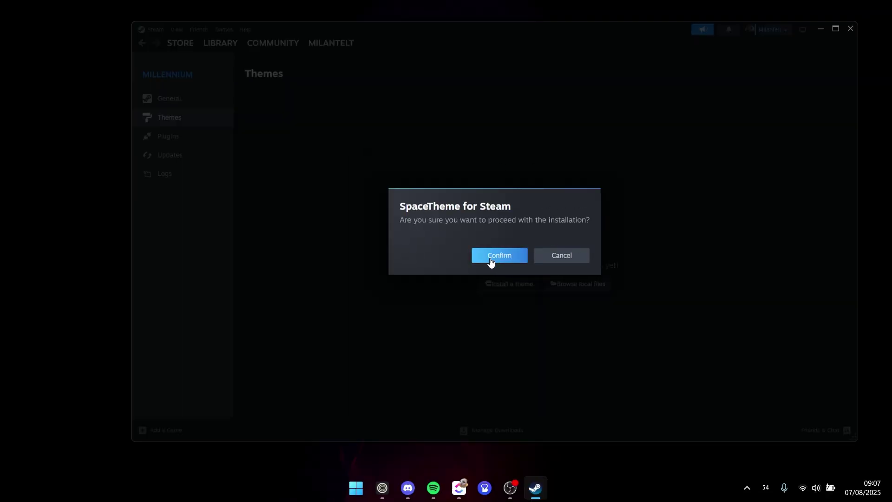
left_click(490, 261)
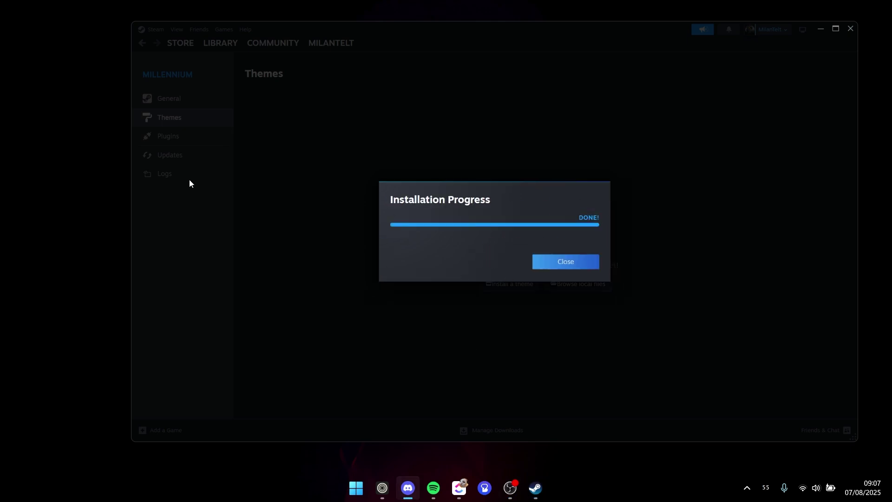
Switch to Discord, examine its ClearVision theme on the Friends page and in a server's channels, and return to Steam.
key("alt+Tab")
scroll(243, 218, "down", 1)
scroll(243, 218, "up", 1)
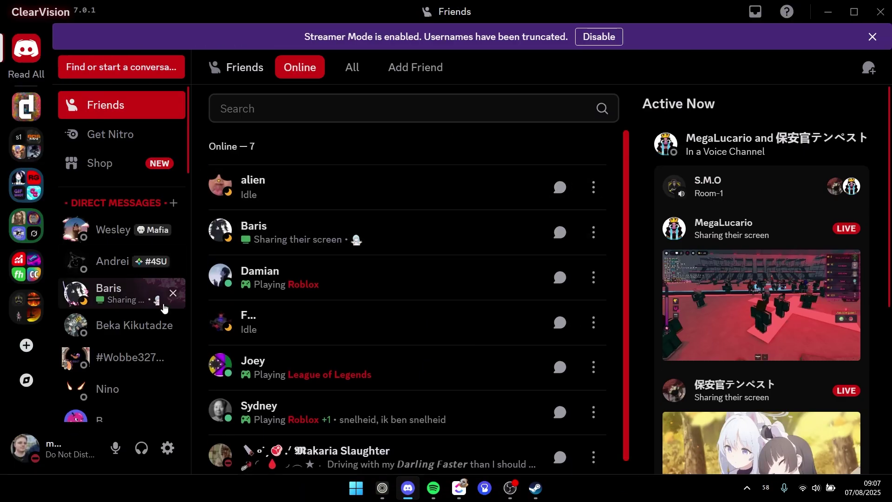
scroll(168, 306, "down", 5)
scroll(135, 305, "up", 5)
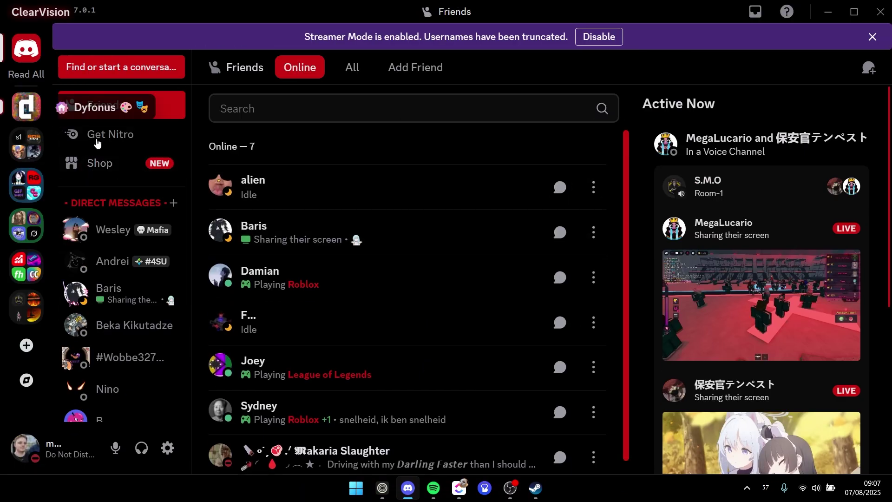
left_click(26, 106)
scroll(121, 279, "down", 5)
key("alt+Tab")
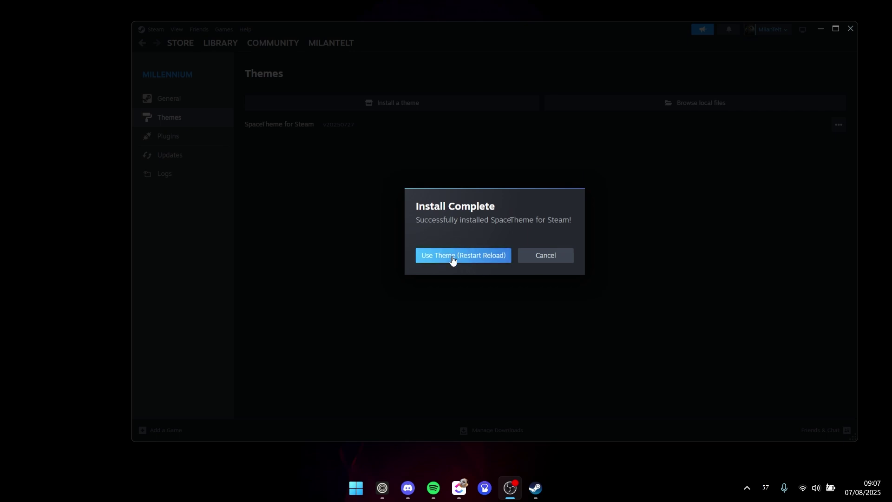
left_click(402, 496)
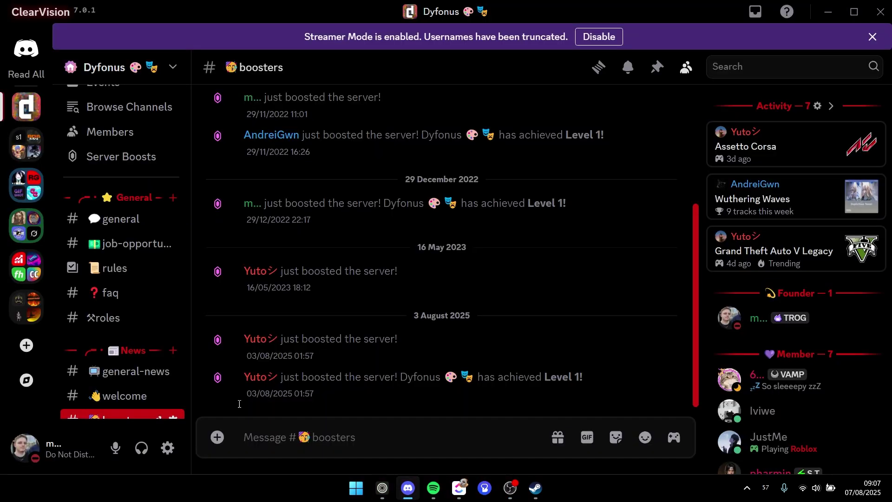
scroll(110, 322, "down", 5)
scroll(110, 322, "up", 4)
key("alt+Tab")
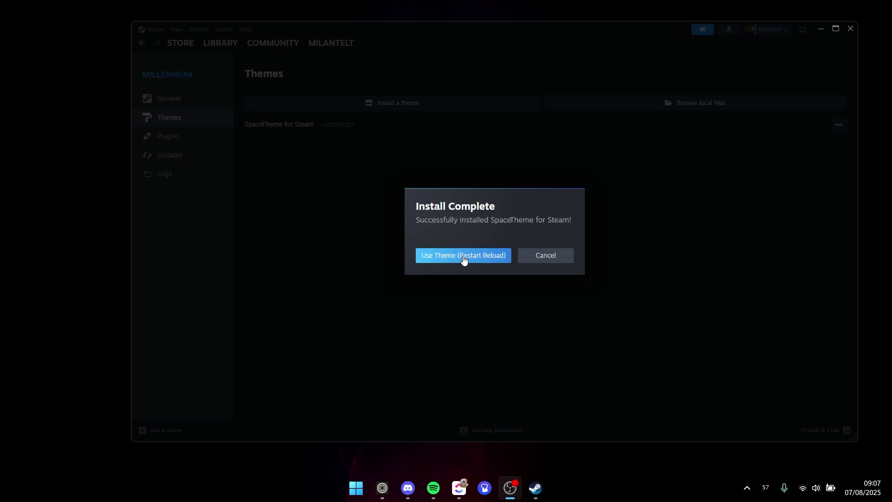
Apply the installed SpaceTheme with a reload, reposition the Steam window and minimize it.
left_click(463, 257)
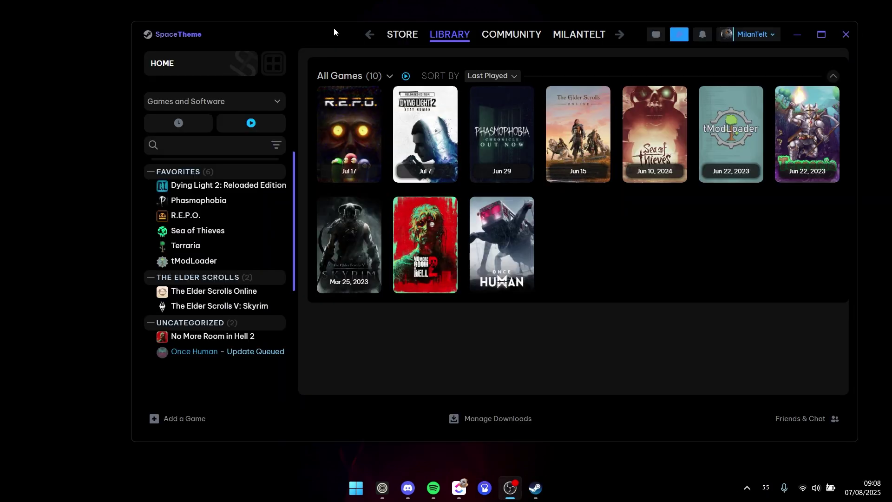
left_click_drag(335, 31, 292, 53)
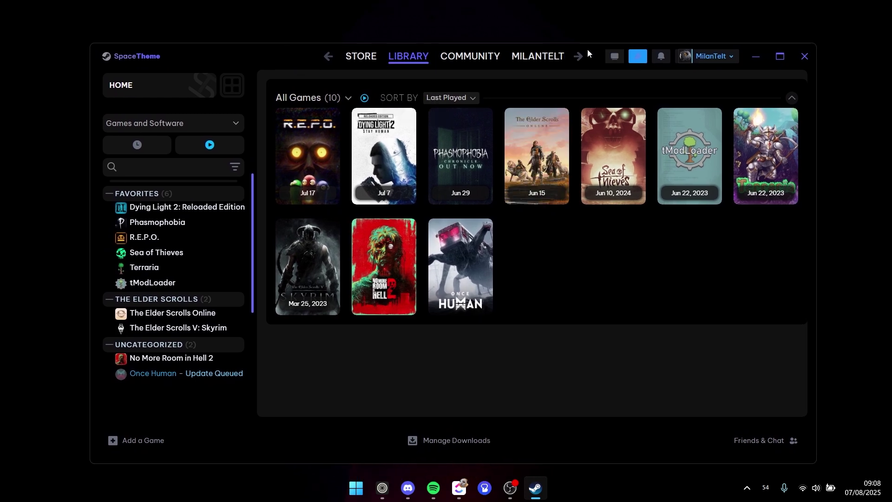
left_click_drag(596, 50, 587, 41)
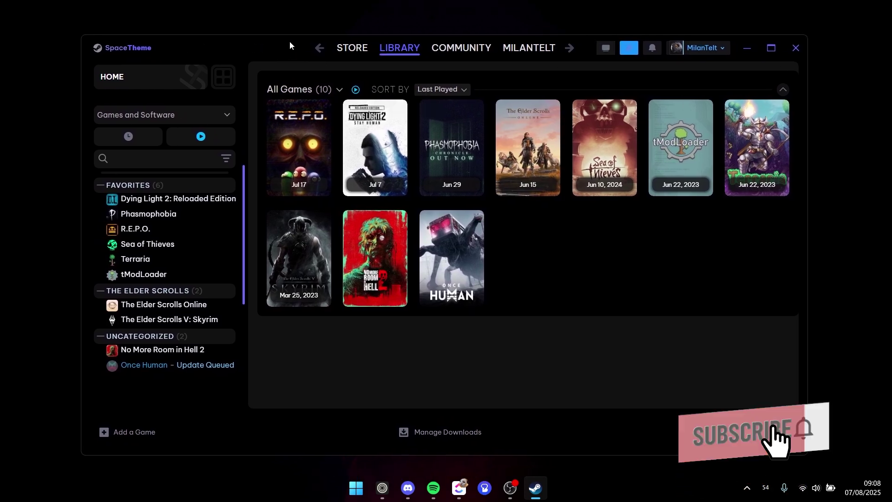
left_click(752, 51)
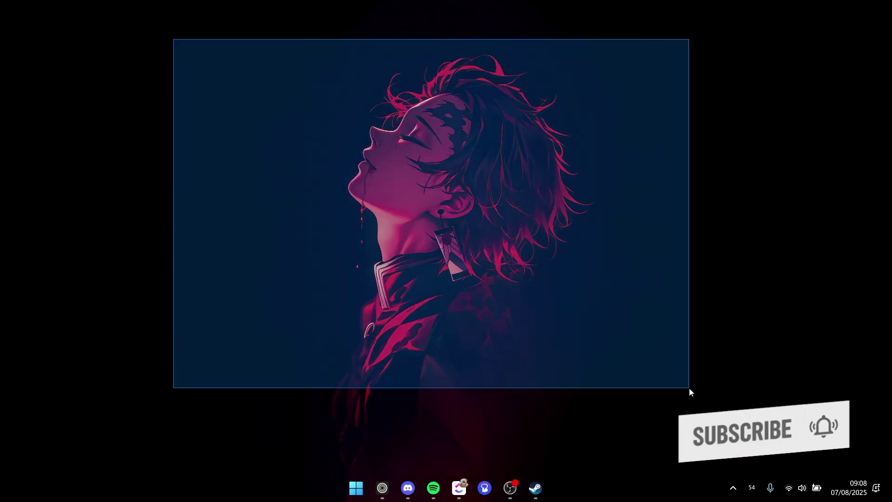